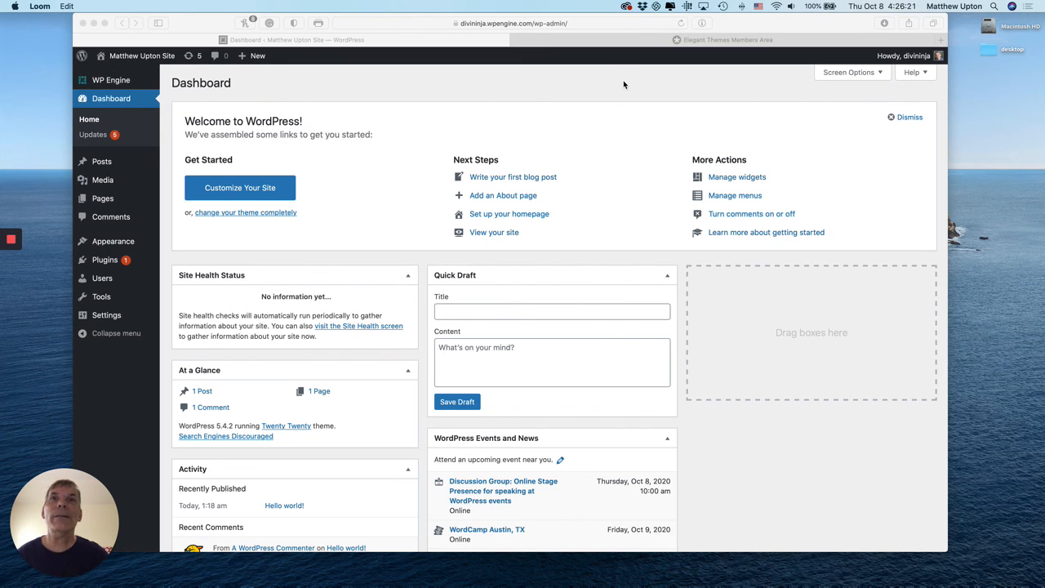
Download the Divi theme from the Elegant Themes members area, logging in with the saved username and password.
{"action": "left_click", "coordinate": [627, 41]}
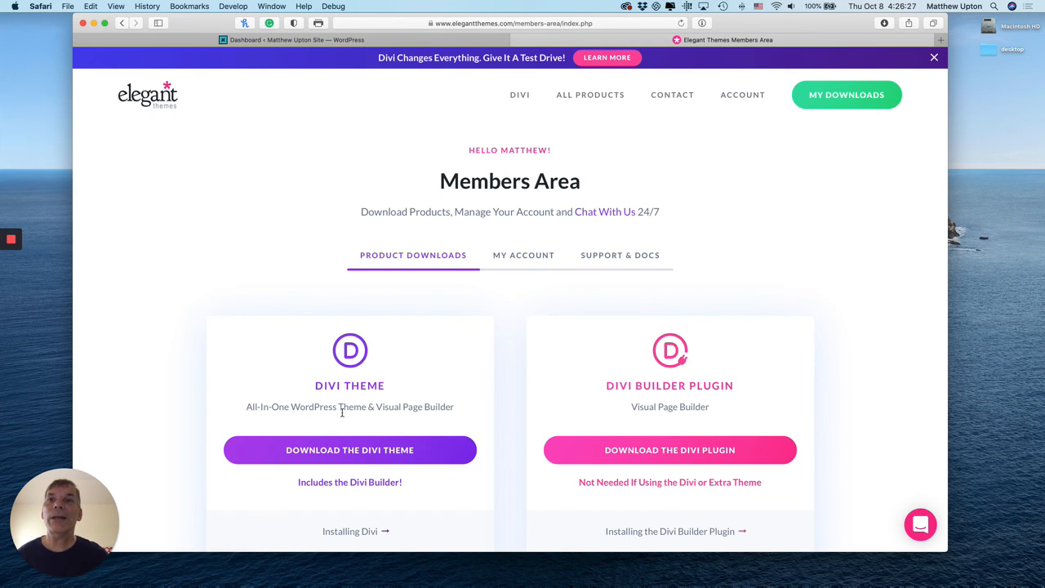
{"action": "left_click", "coordinate": [345, 463]}
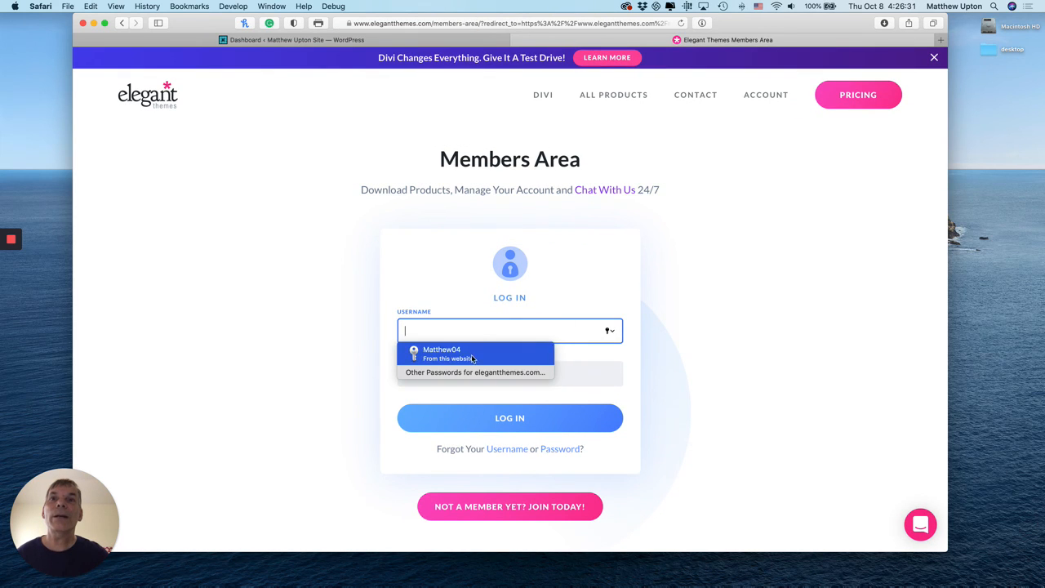
{"action": "left_click", "coordinate": [466, 356]}
{"action": "left_click", "coordinate": [495, 420]}
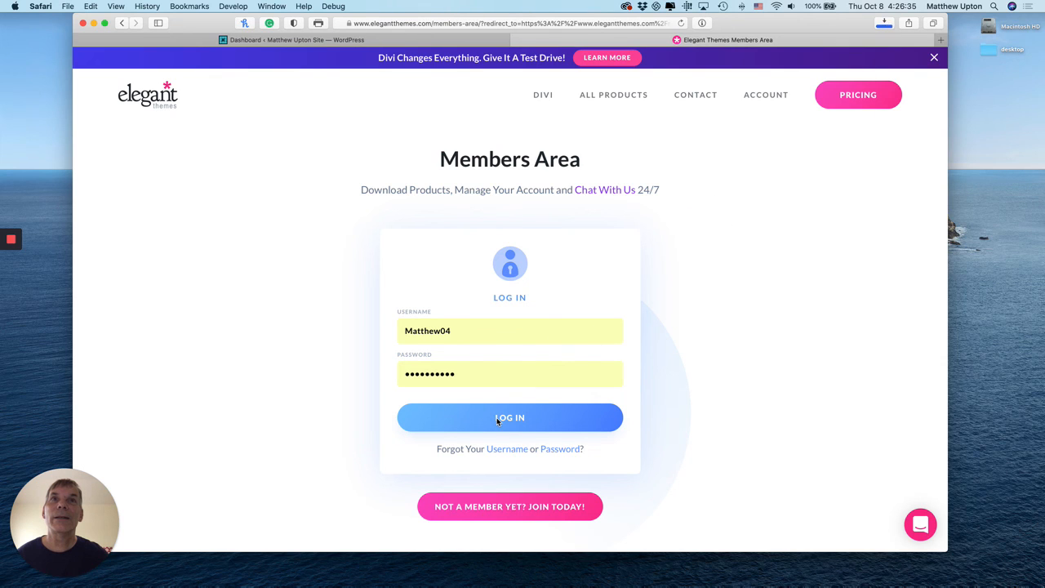
Return to the WordPress dashboard and open the upload form for adding a new theme.
{"action": "left_click", "coordinate": [360, 40]}
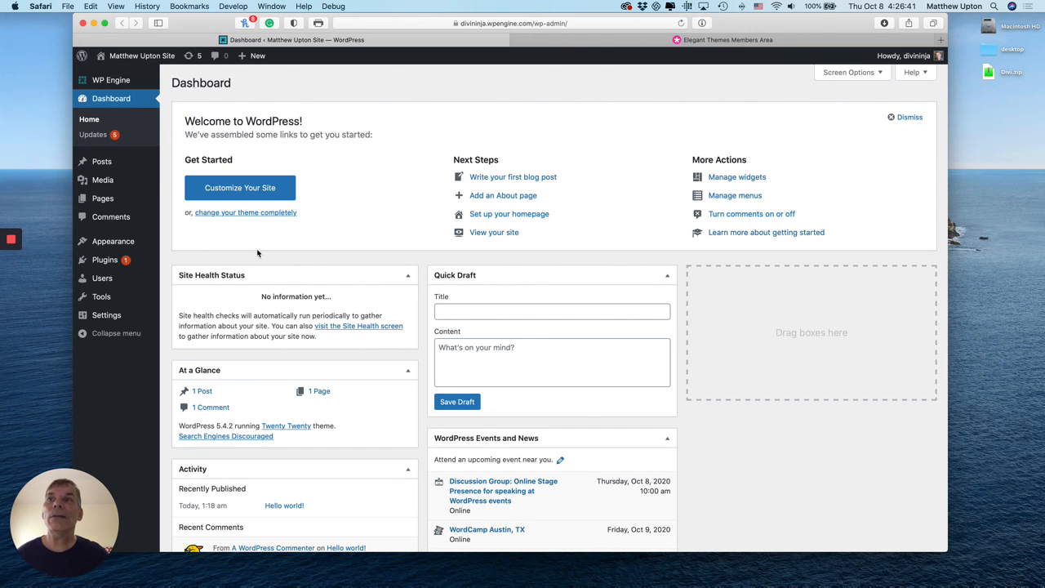
{"action": "mouse_move", "coordinate": [131, 243]}
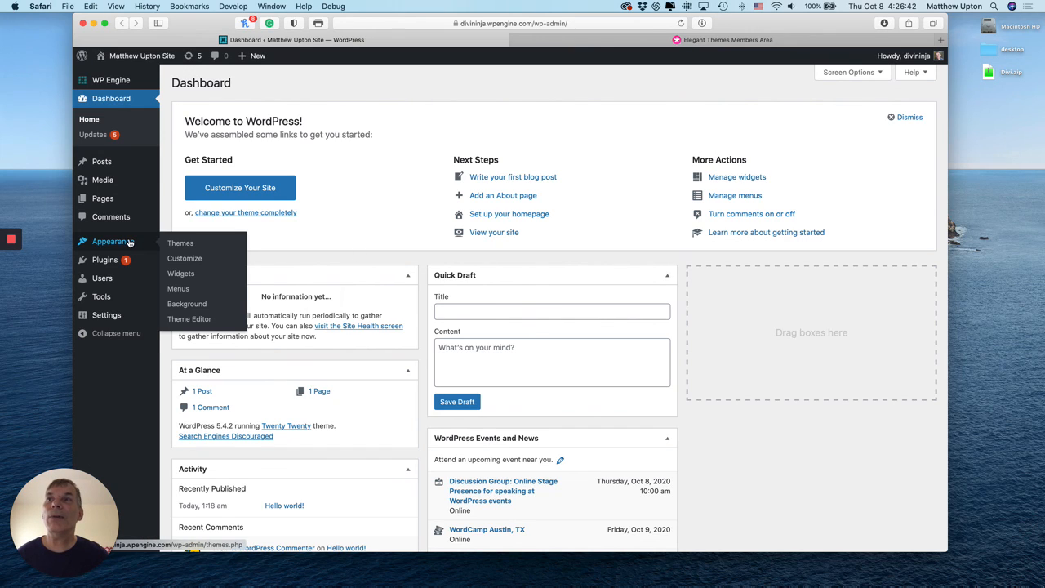
{"action": "left_click", "coordinate": [173, 244]}
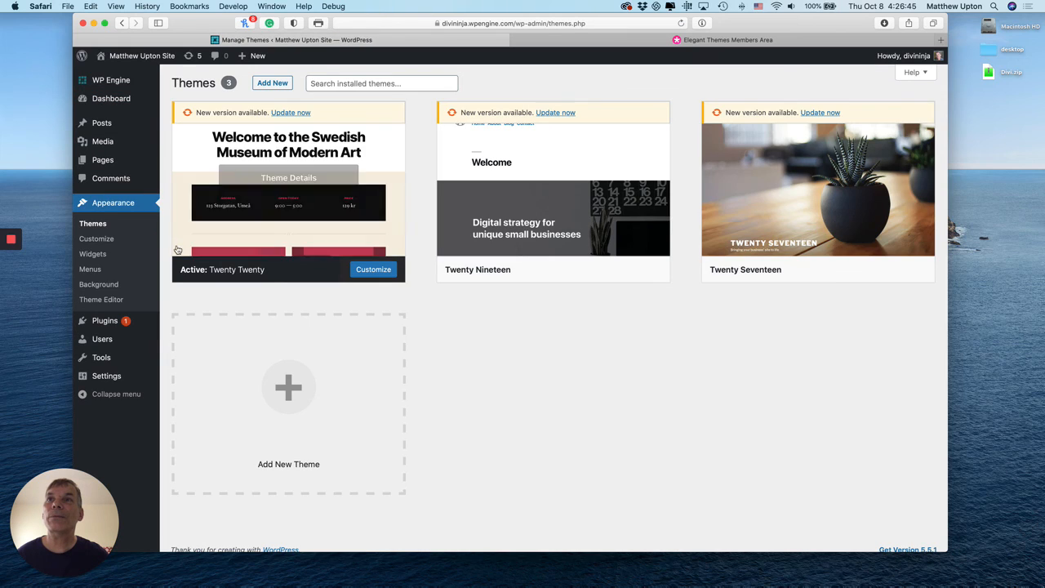
{"action": "left_click", "coordinate": [276, 83]}
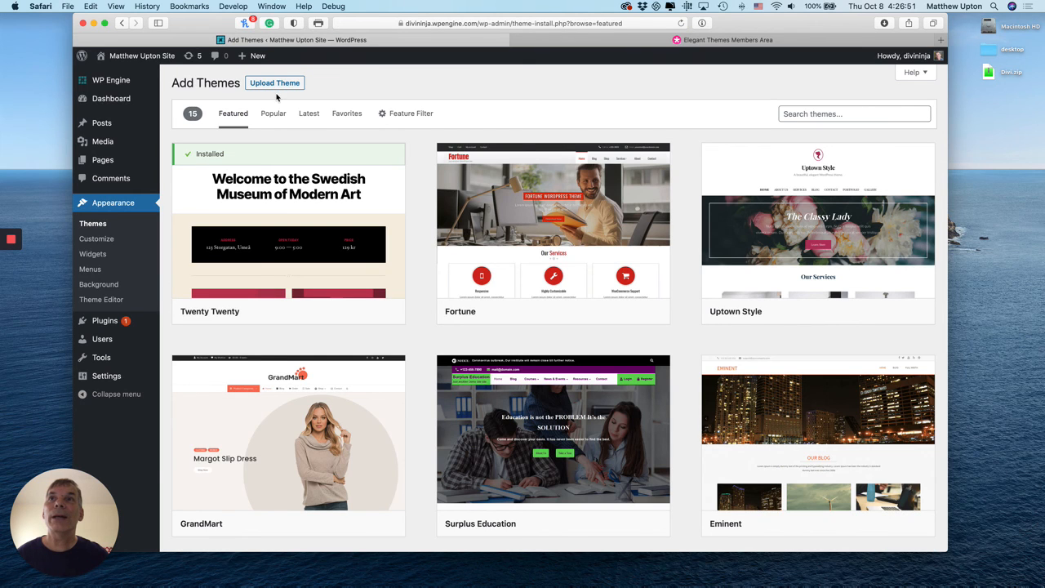
{"action": "left_click", "coordinate": [276, 84]}
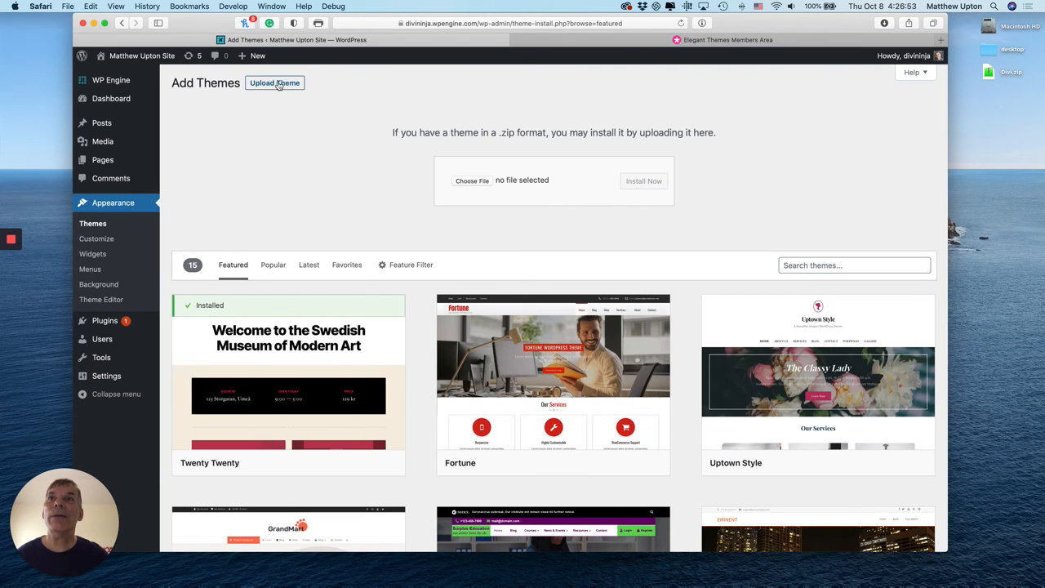
Choose Divi.zip from the Desktop as the theme file and install it.
{"action": "left_click", "coordinate": [480, 182]}
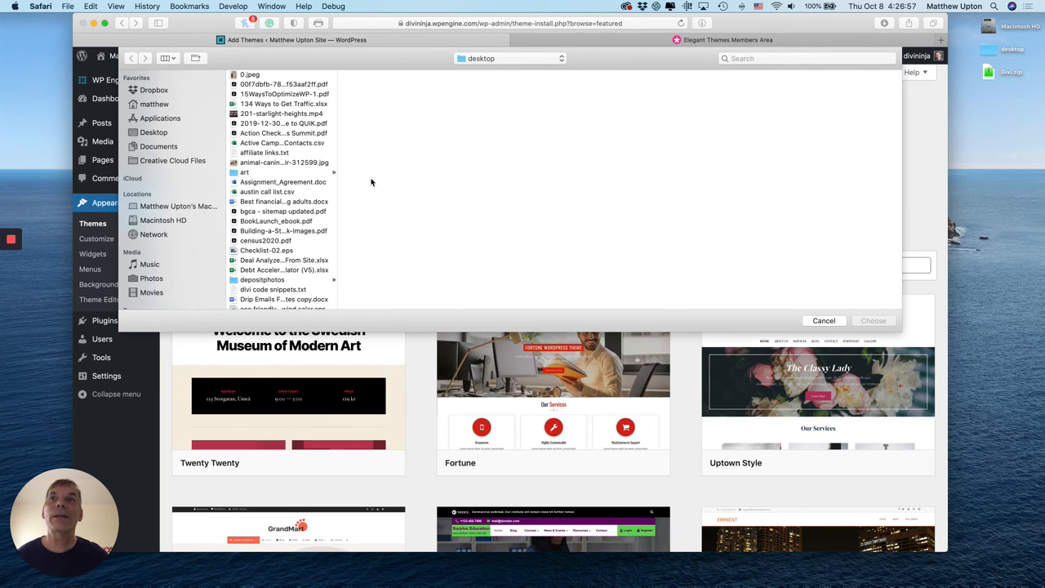
{"action": "left_click", "coordinate": [155, 133]}
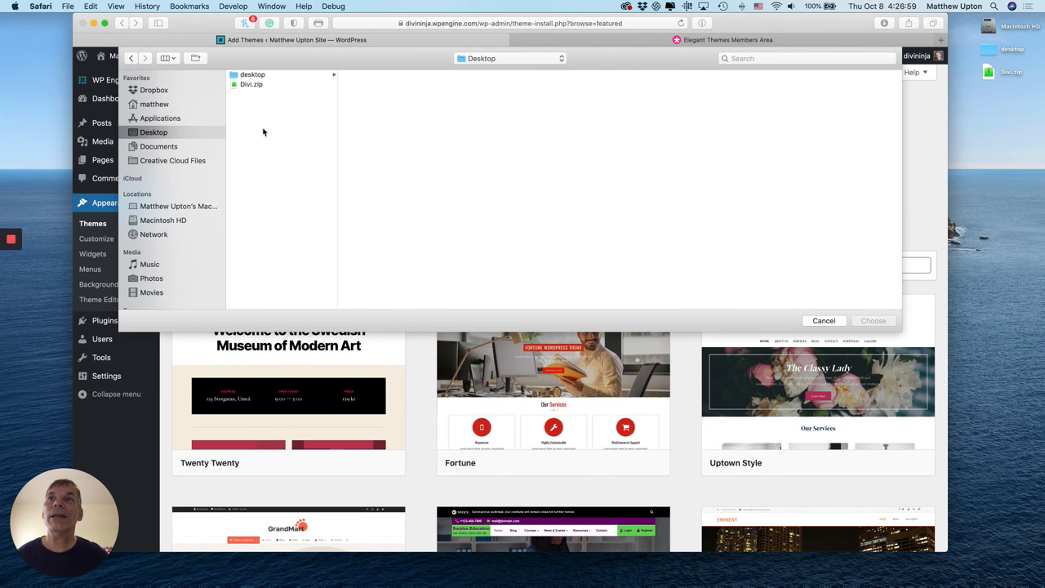
{"action": "left_click", "coordinate": [254, 85]}
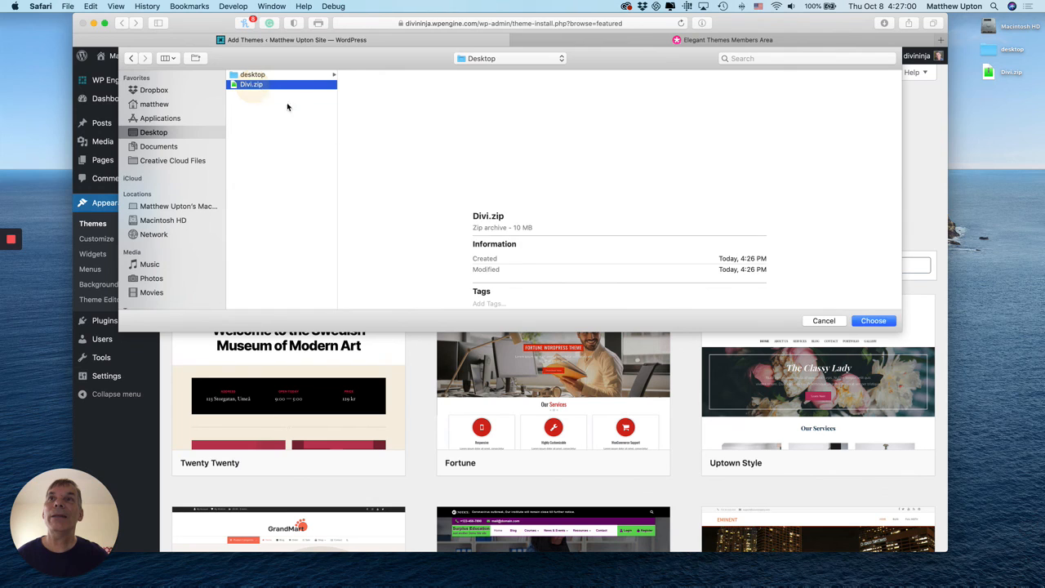
{"action": "left_click", "coordinate": [871, 322]}
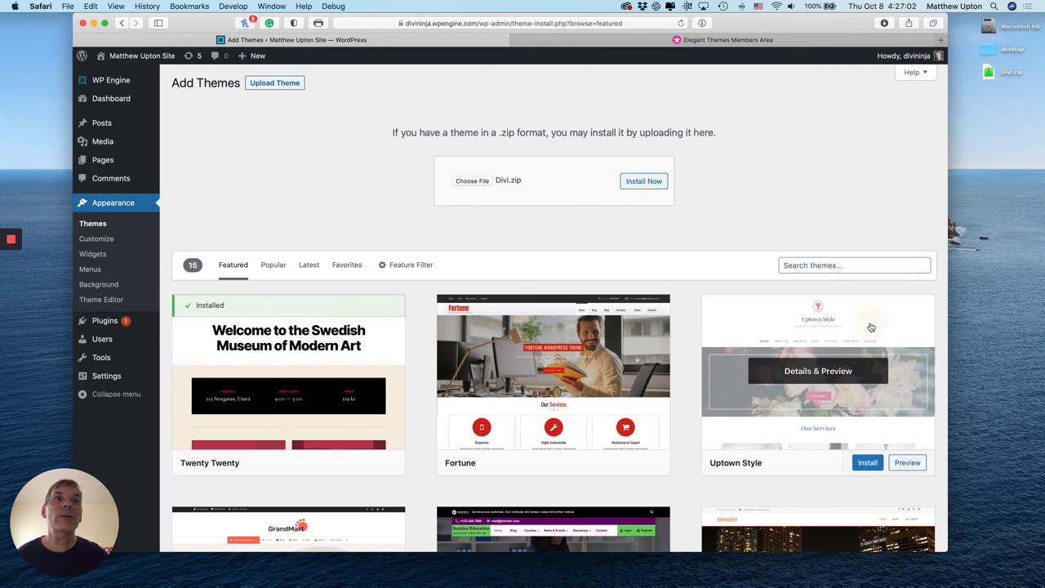
{"action": "left_click", "coordinate": [655, 182]}
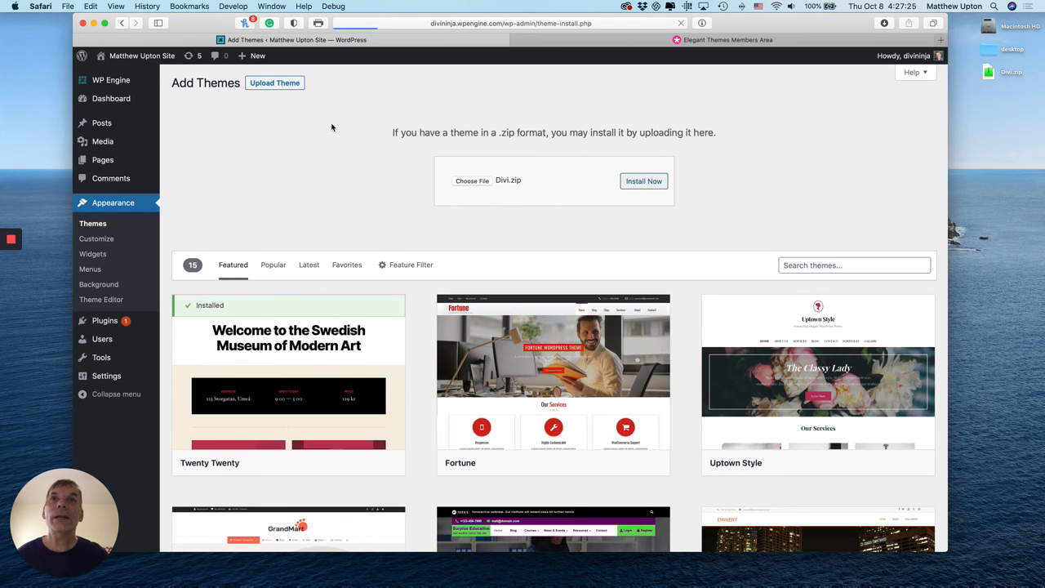
{"action": "left_click", "coordinate": [637, 182]}
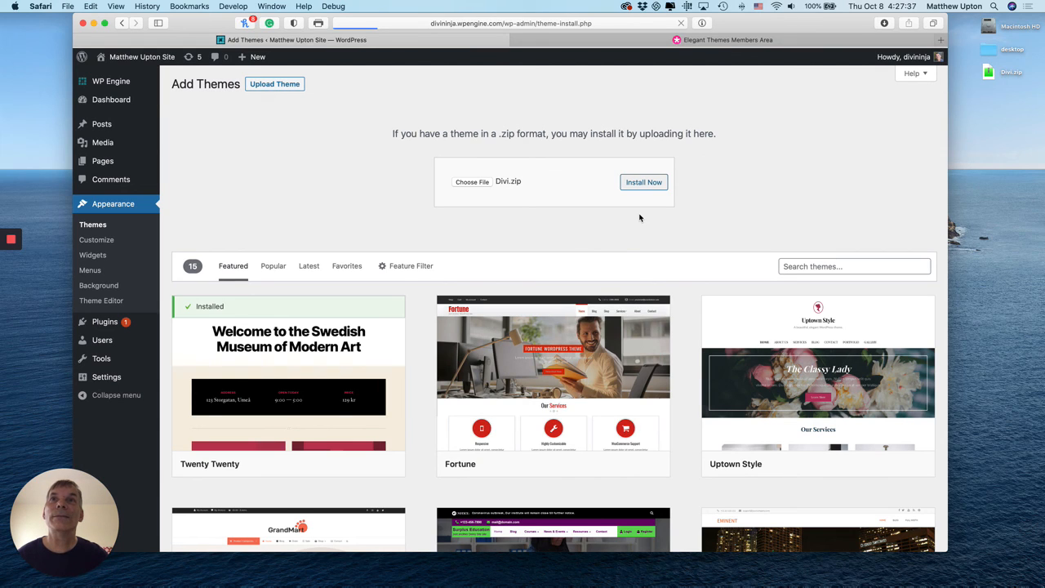
{"action": "mouse_move", "coordinate": [15, 245]}
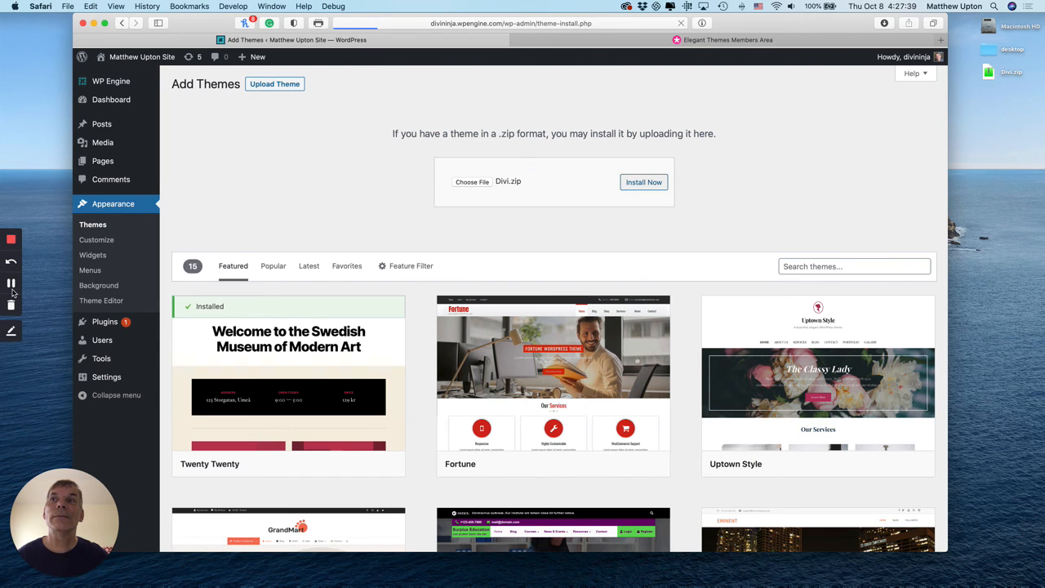
{"action": "left_click", "coordinate": [10, 284]}
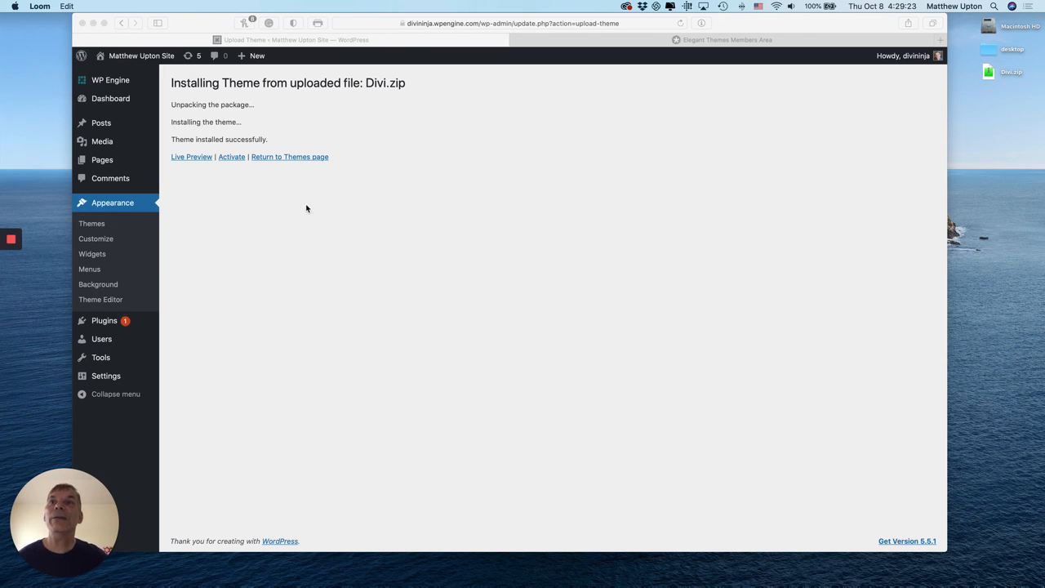
Activate the newly installed Divi theme on the site.
{"action": "left_click", "coordinate": [232, 160]}
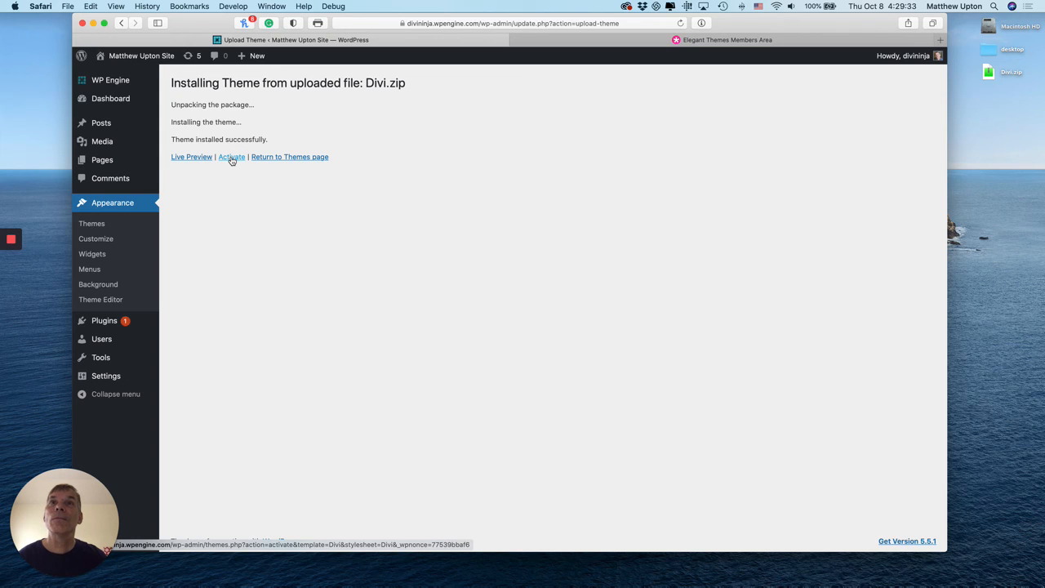
{"action": "left_click", "coordinate": [232, 160]}
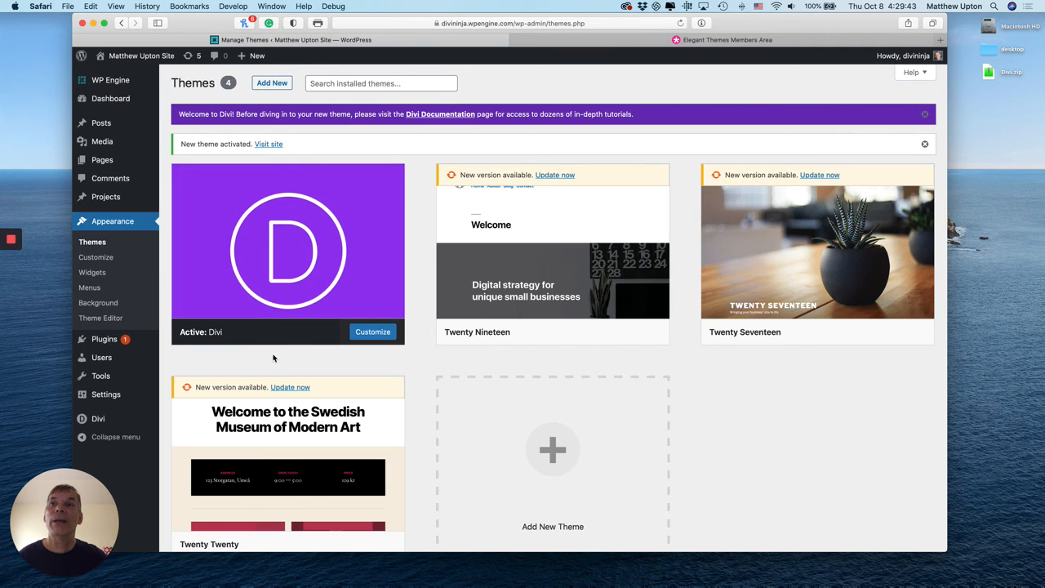
{"action": "scroll", "coordinate": [273, 358], "scroll_direction": "down", "scroll_amount": 1}
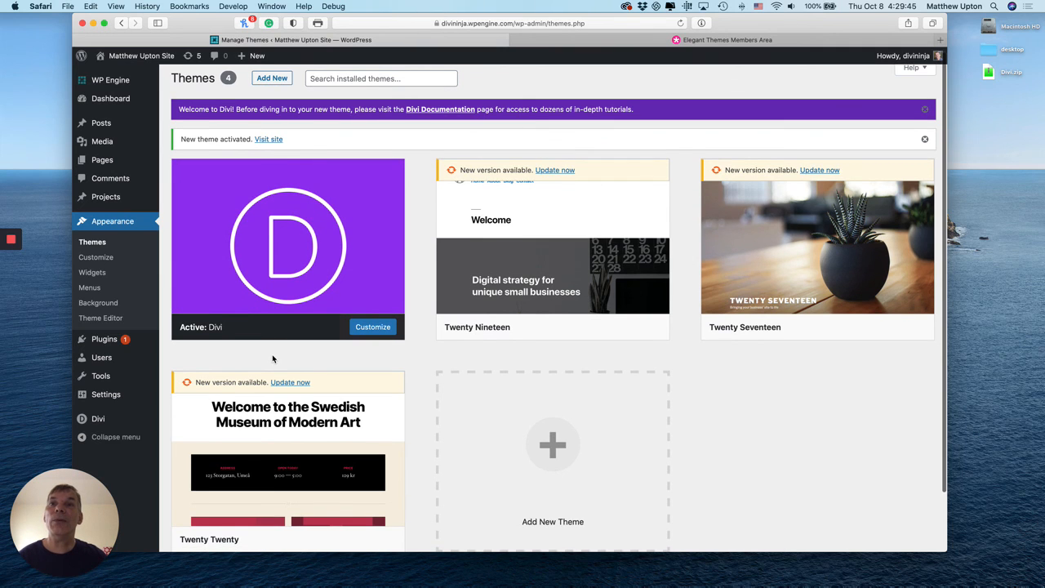
{"action": "scroll", "coordinate": [272, 355], "scroll_direction": "up", "scroll_amount": 1}
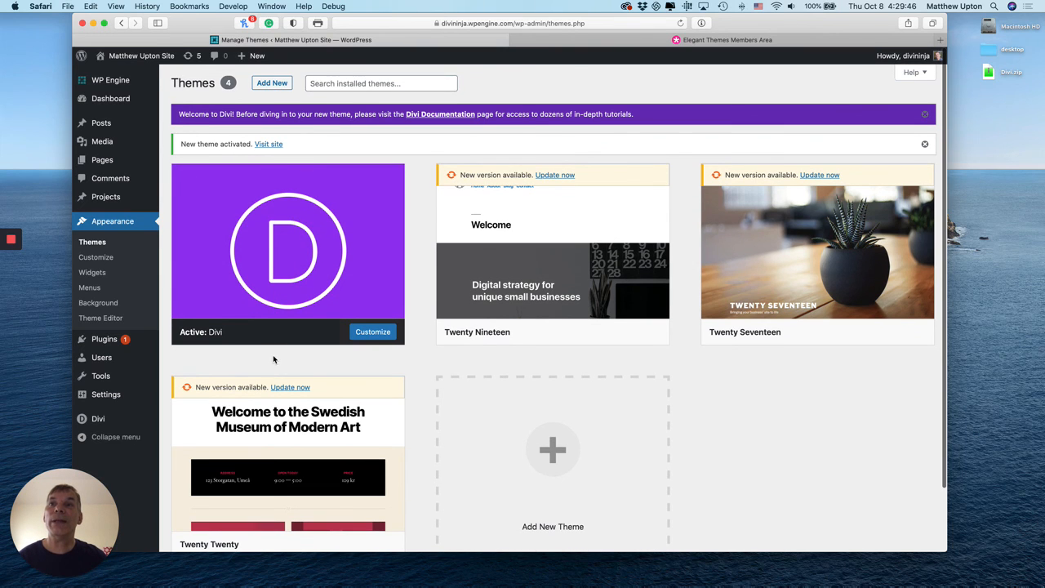
Open the Divi theme's Site Identity settings in the customizer and set the site title to "The Divi Ninja".
{"action": "left_click", "coordinate": [371, 332]}
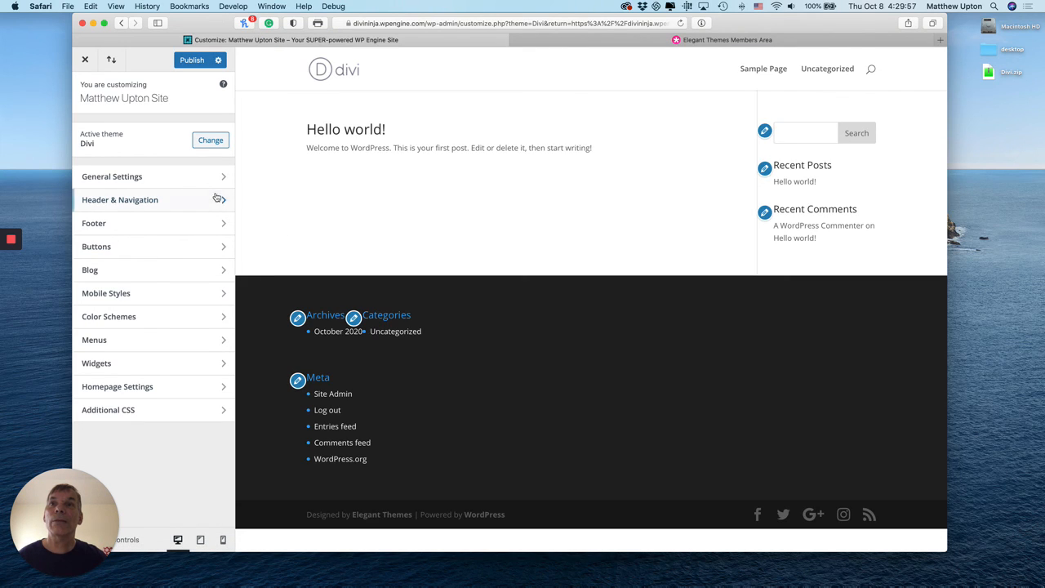
{"action": "left_click", "coordinate": [210, 177]}
{"action": "left_click", "coordinate": [136, 136]}
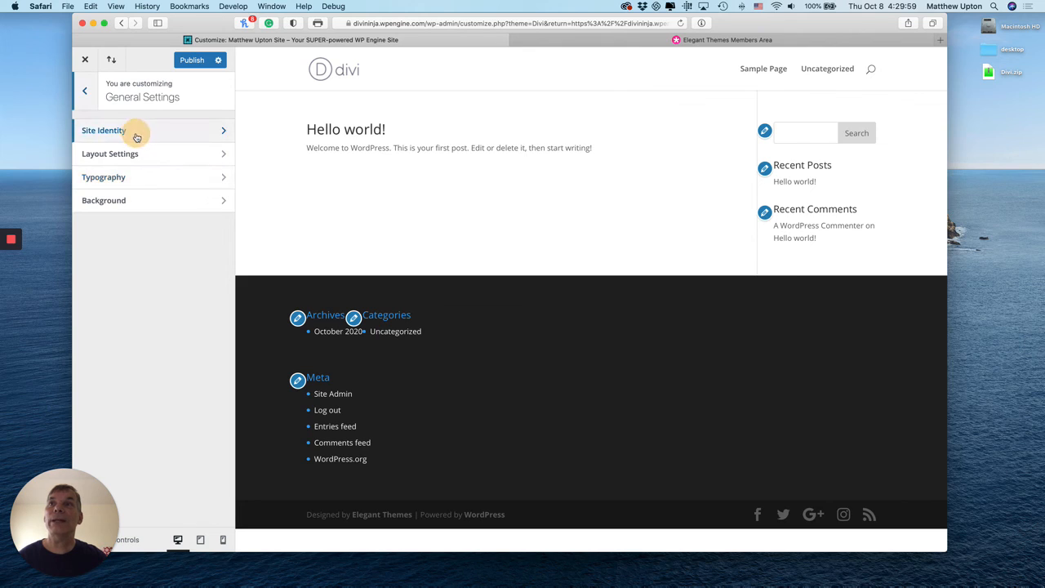
{"action": "left_click_drag", "start_coordinate": [155, 151], "coordinate": [62, 148]}
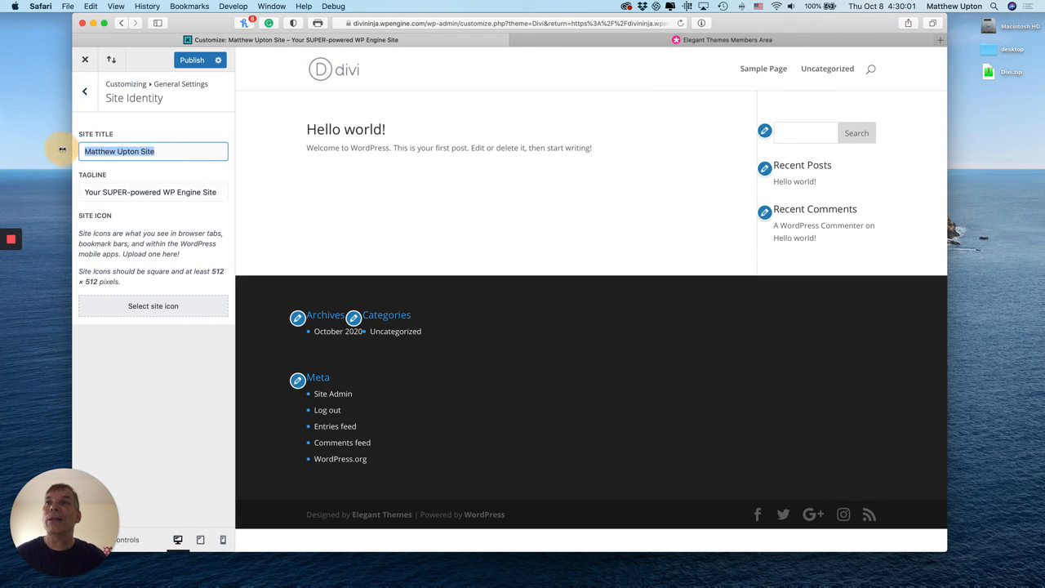
{"action": "type", "text": "The Div"}
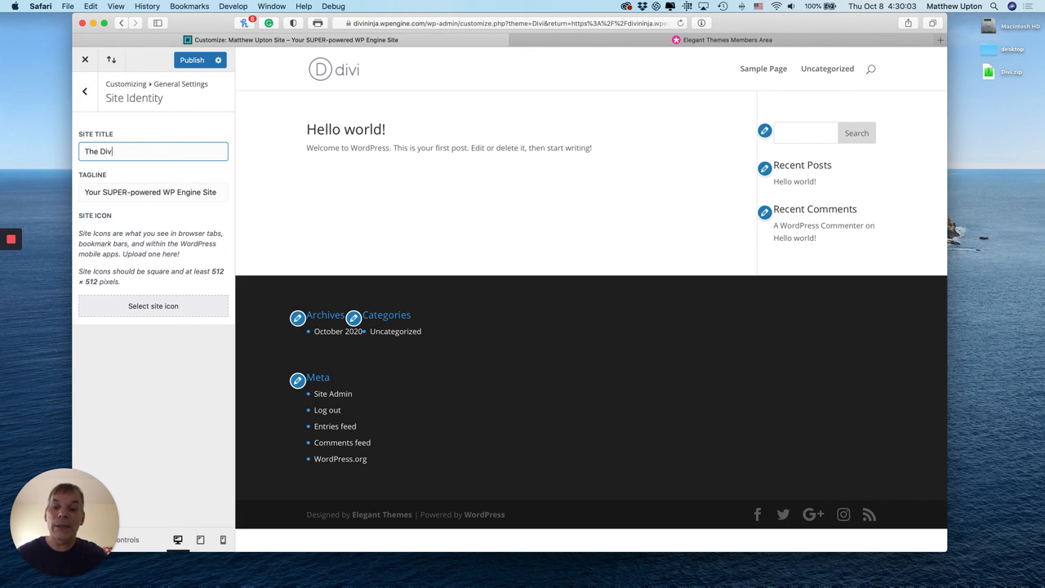
{"action": "type", "text": "i Nija"}
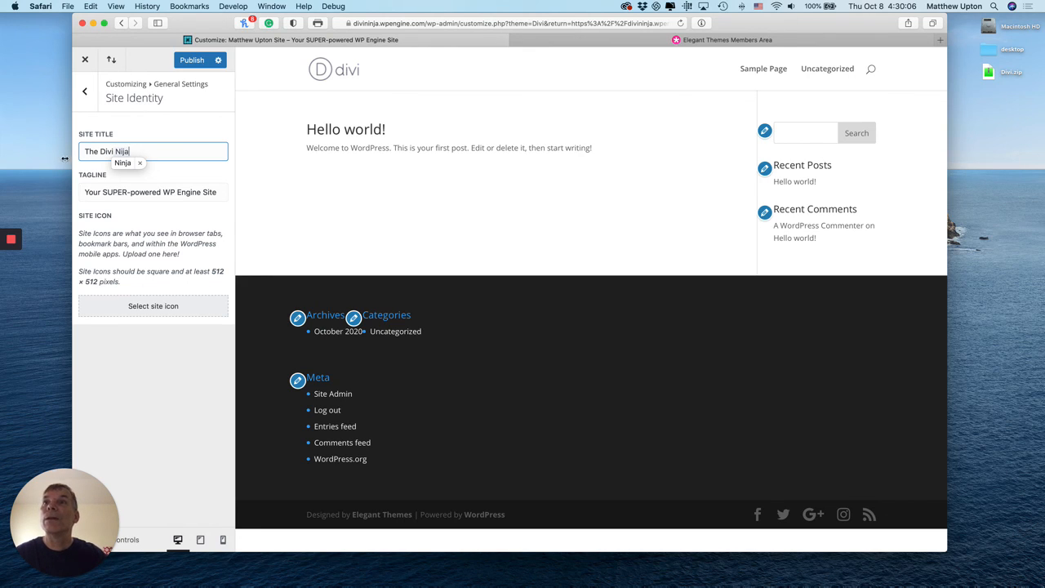
{"action": "left_click", "coordinate": [122, 162]}
Set the site tagline to "WordPress and Divi Tutorials" and publish the site identity changes.
{"action": "left_click", "coordinate": [113, 193]}
{"action": "key", "text": "super+a"}
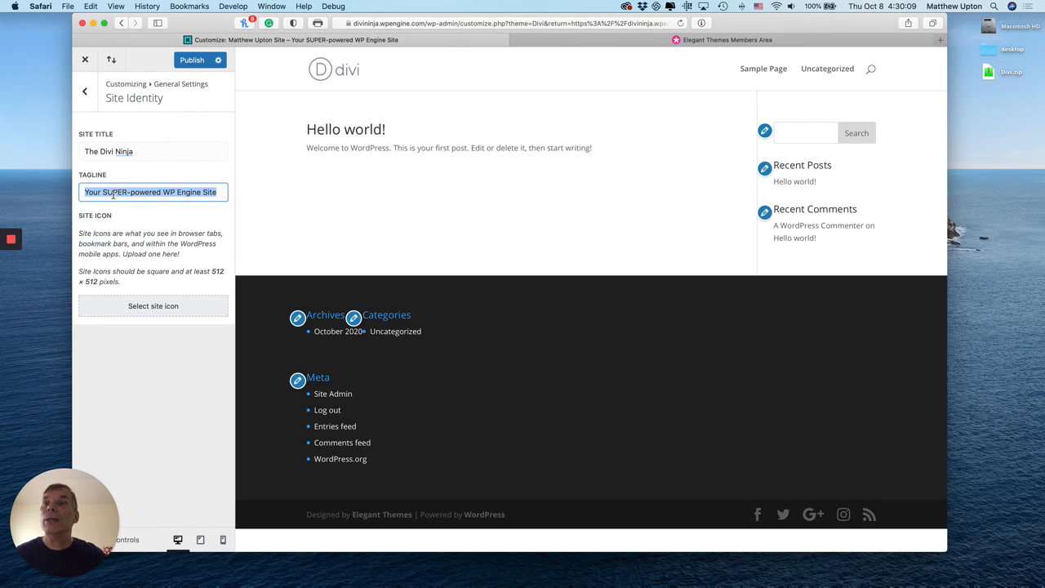
{"action": "type", "text": "Word"}
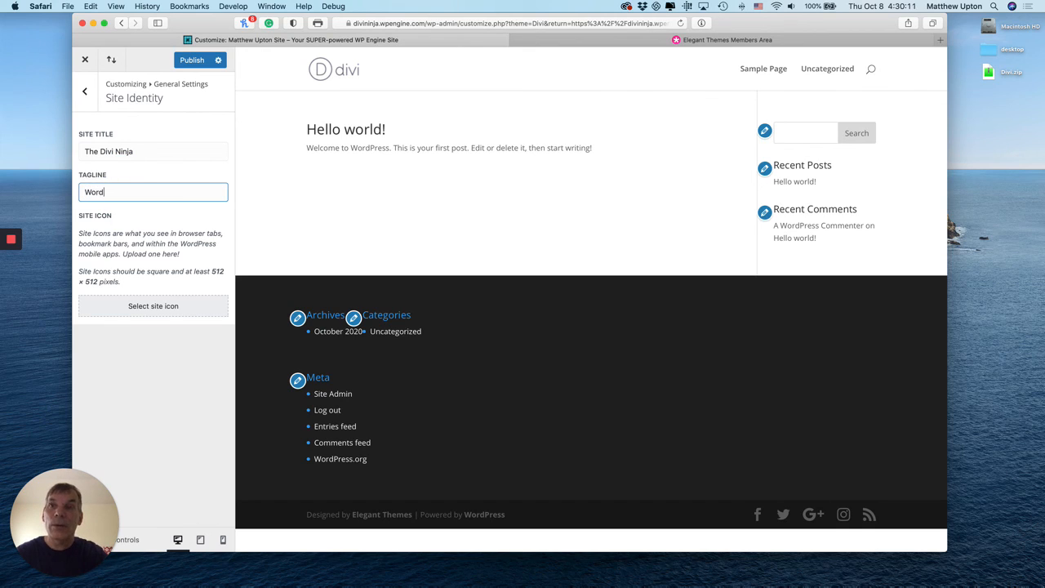
{"action": "type", "text": "Press"}
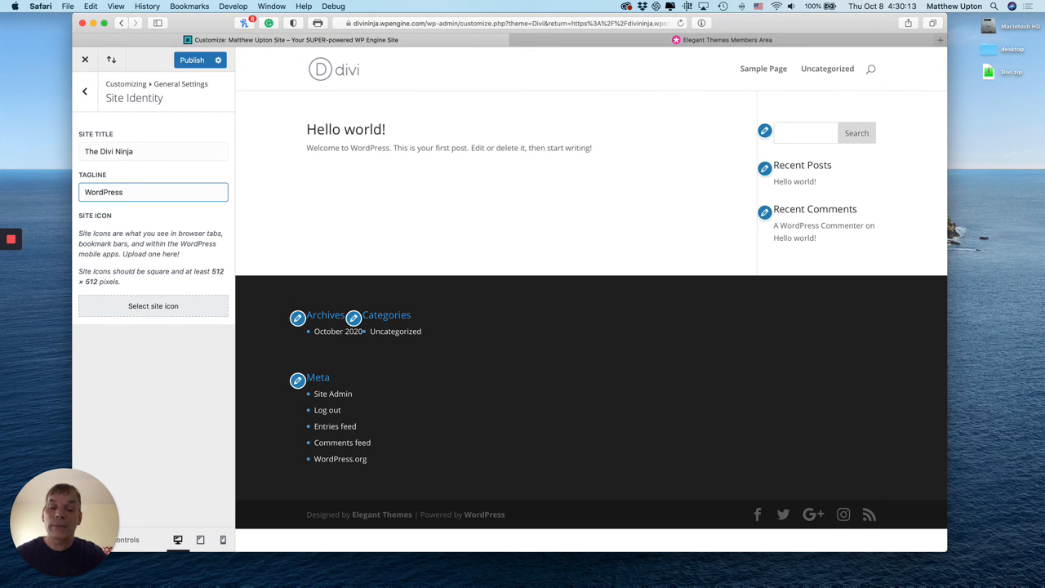
{"action": "type", "text": " and Divi Tut"}
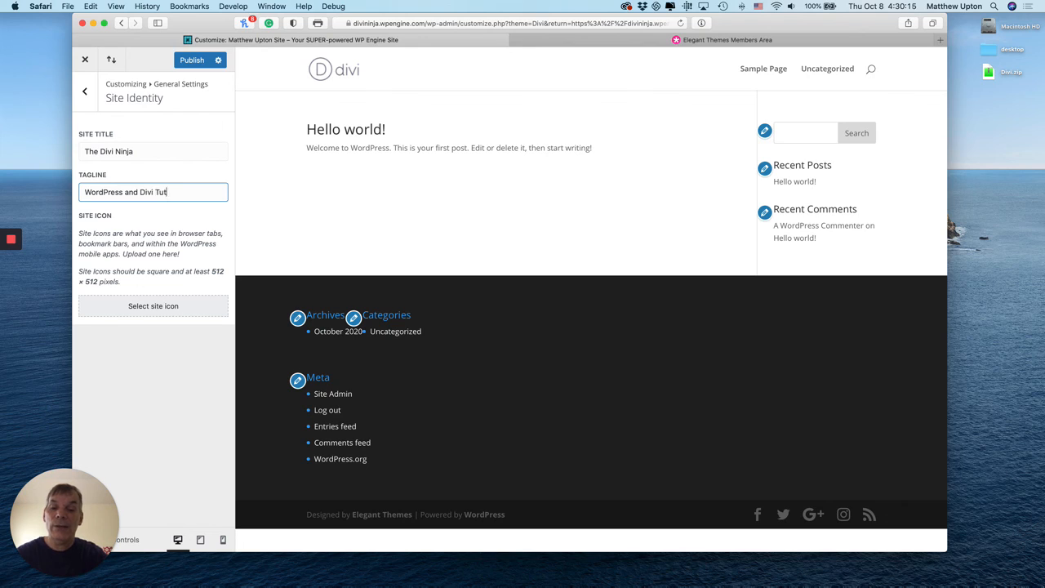
{"action": "type", "text": "orials"}
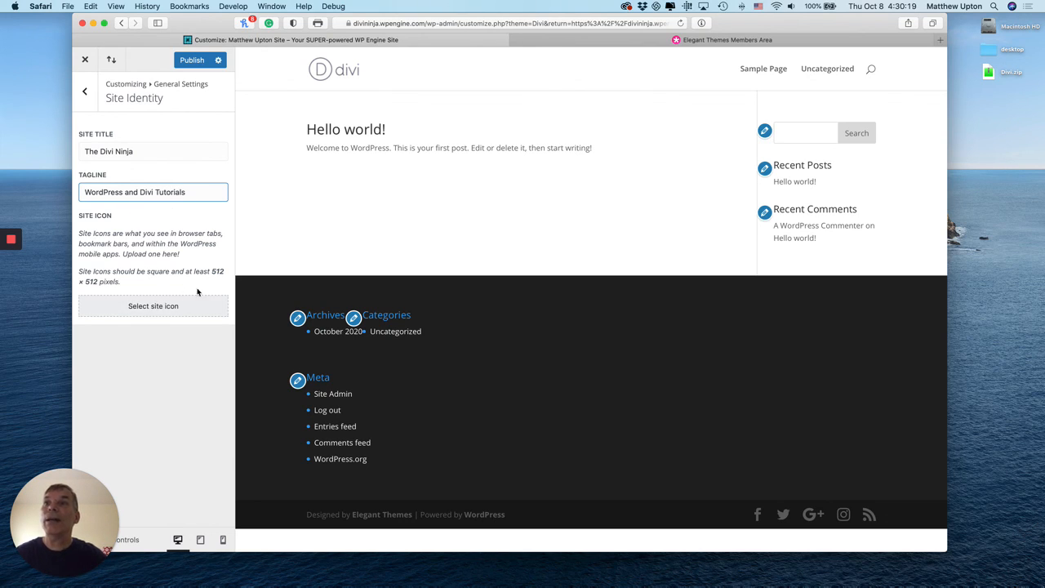
{"action": "left_click", "coordinate": [192, 62]}
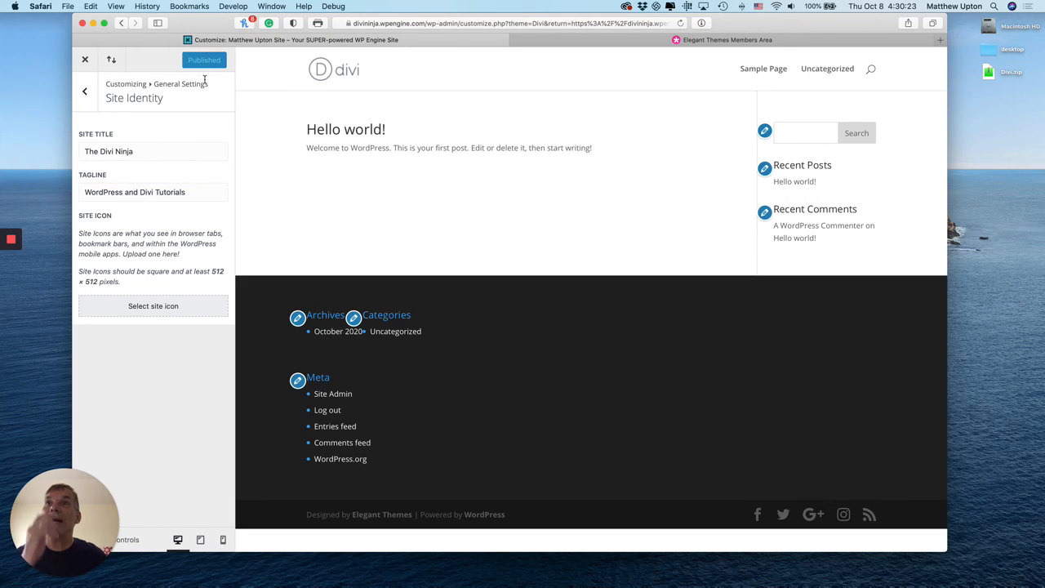
Close the theme customizer and visit the live site to view its front page.
{"action": "left_click", "coordinate": [86, 63]}
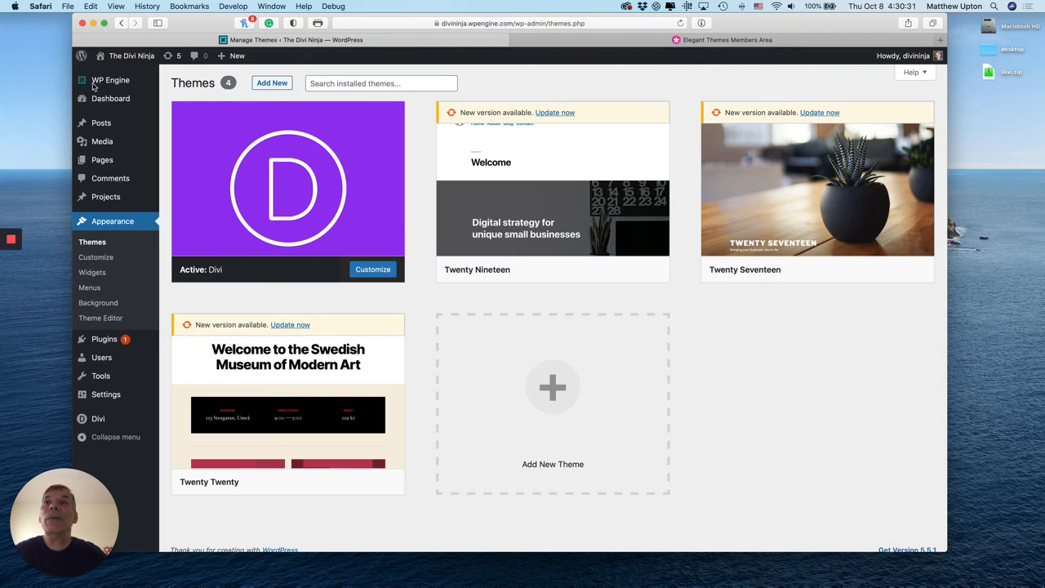
{"action": "mouse_move", "coordinate": [100, 103]}
{"action": "mouse_move", "coordinate": [129, 57]}
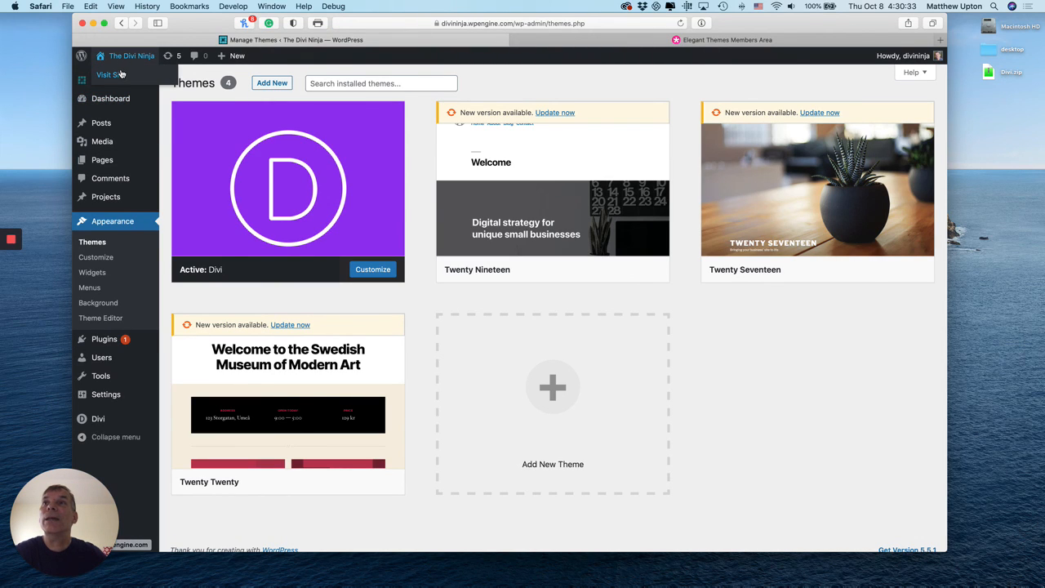
{"action": "left_click", "coordinate": [119, 74]}
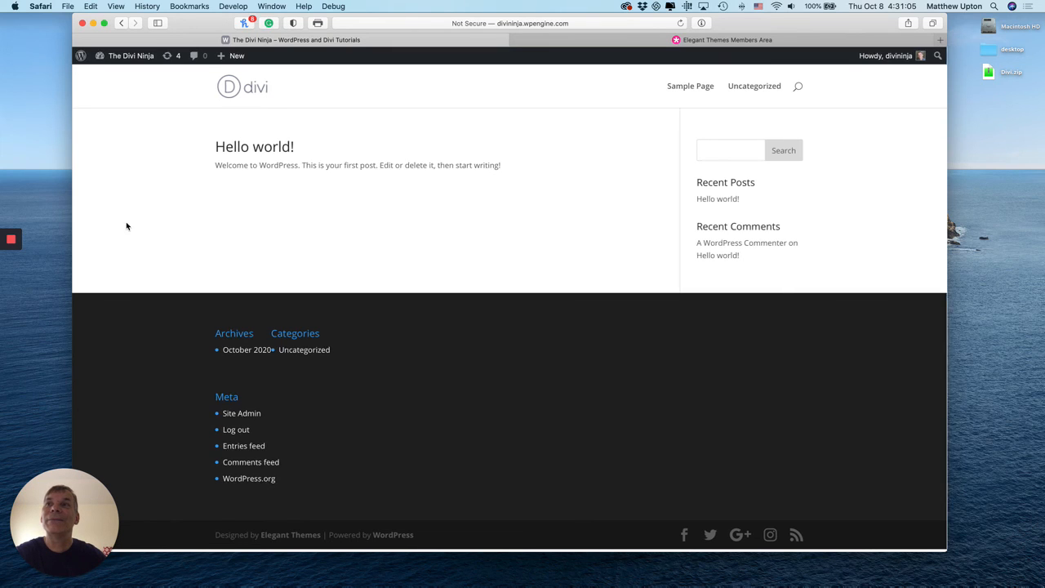
{"action": "mouse_move", "coordinate": [13, 242]}
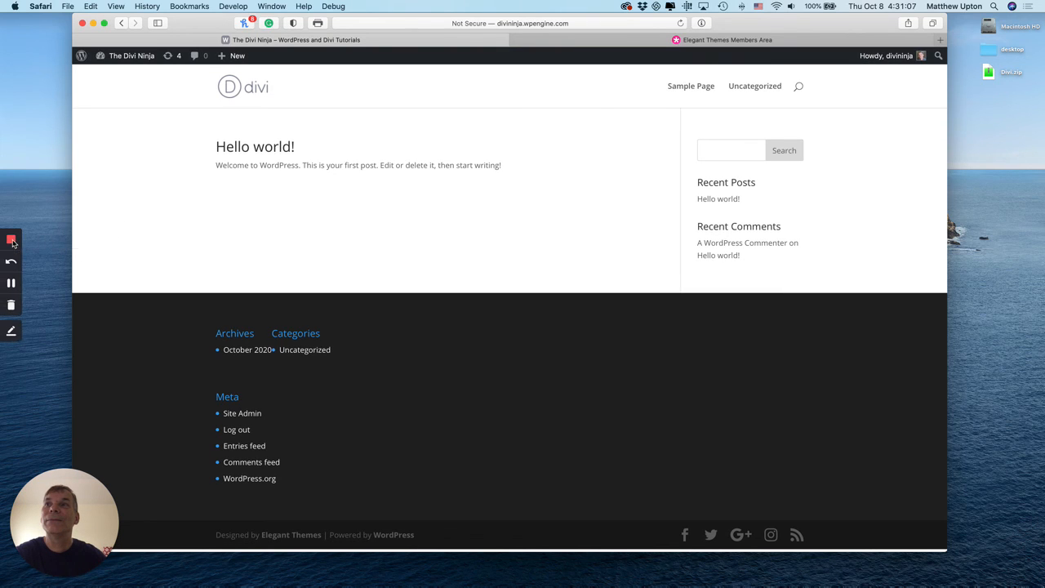